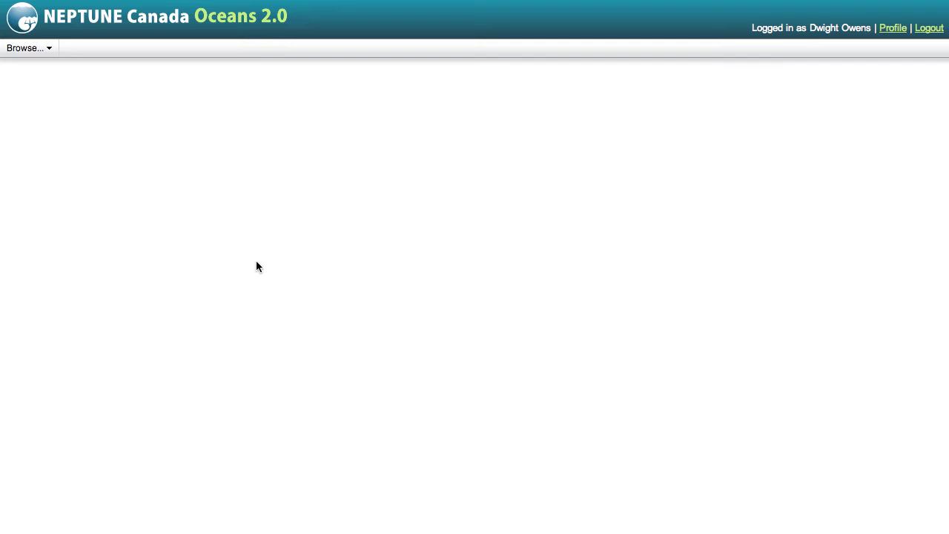
# - Open the Dive Viewer through the Browse list's ROPOS Dive Videos entry
pyautogui.click(46, 49)
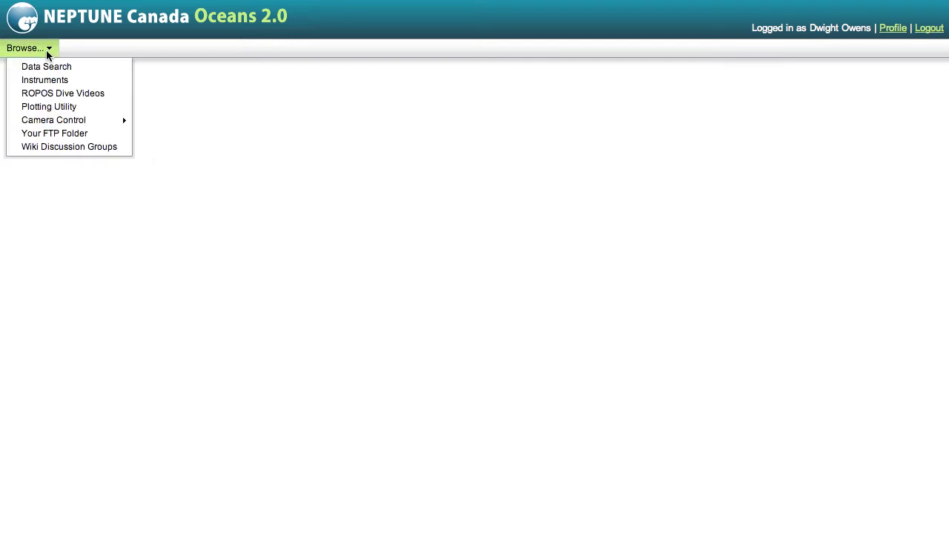
pyautogui.click(49, 92)
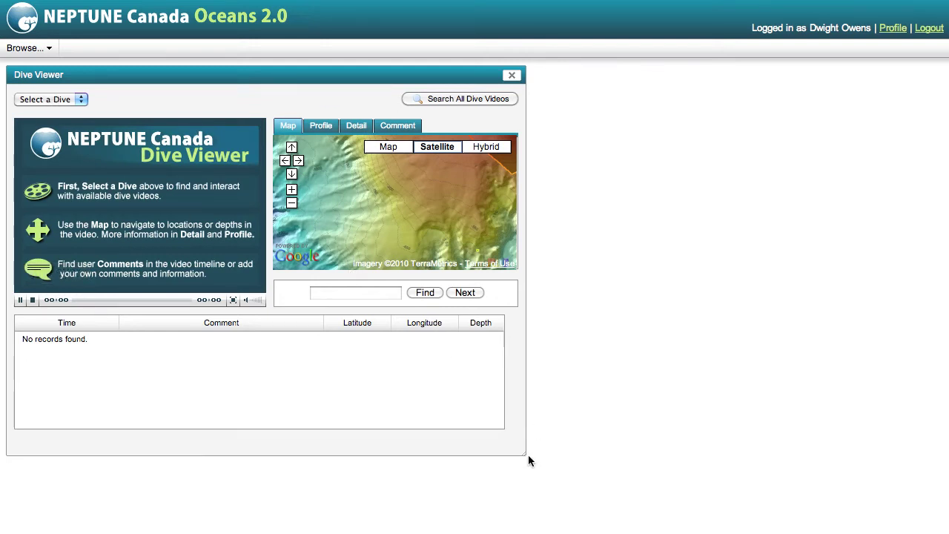
# - Enlarge the Dive Viewer window, select dive R1243 (Barkely Canyon), and start its video
pyautogui.moveTo(522, 450); pyautogui.dragTo(937, 530)
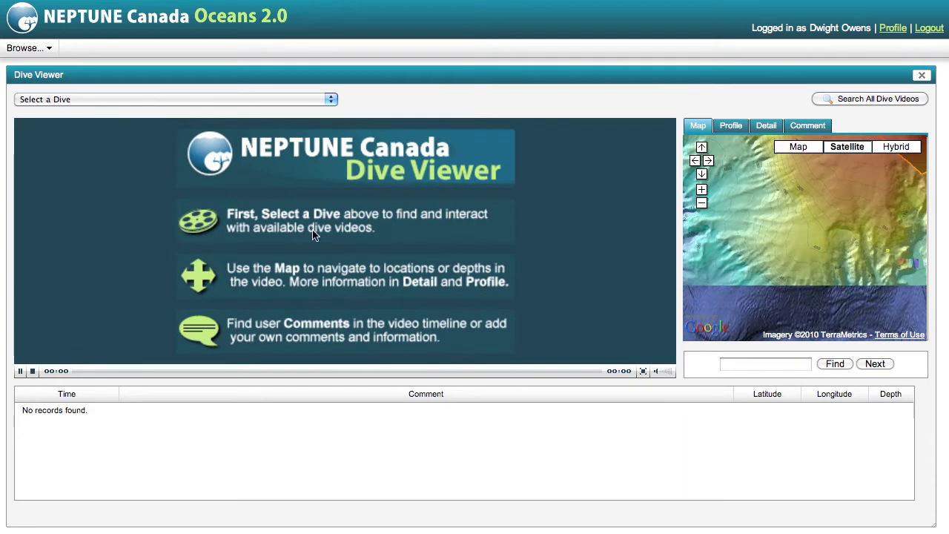
pyautogui.click(145, 99)
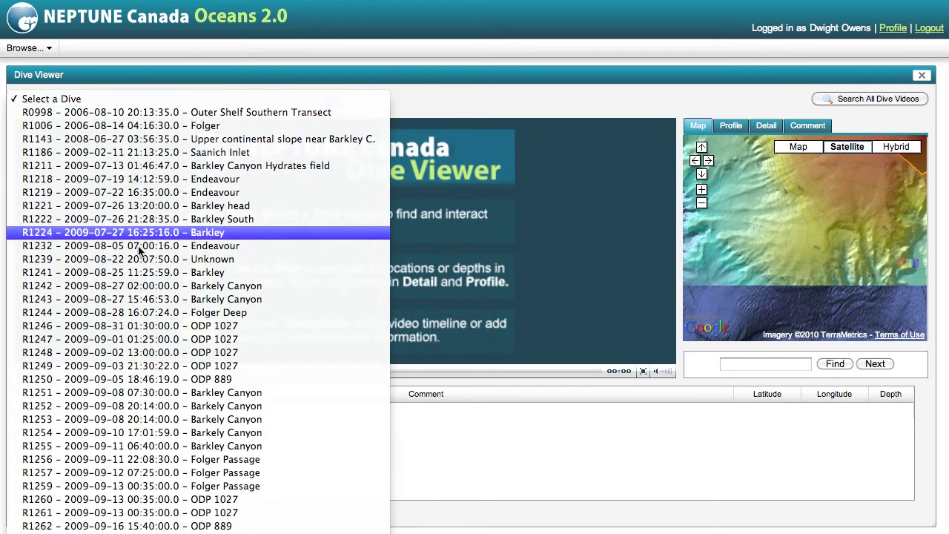
pyautogui.click(145, 298)
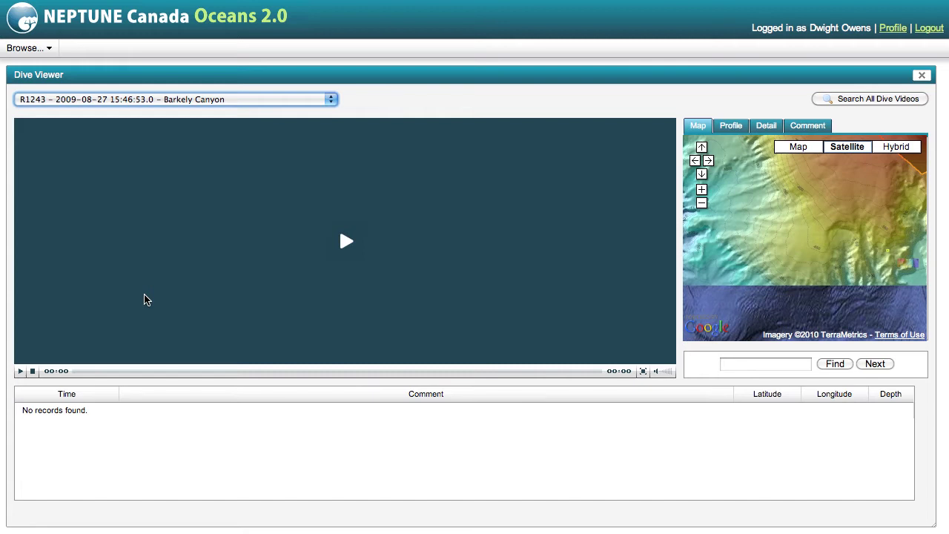
pyautogui.click(145, 299)
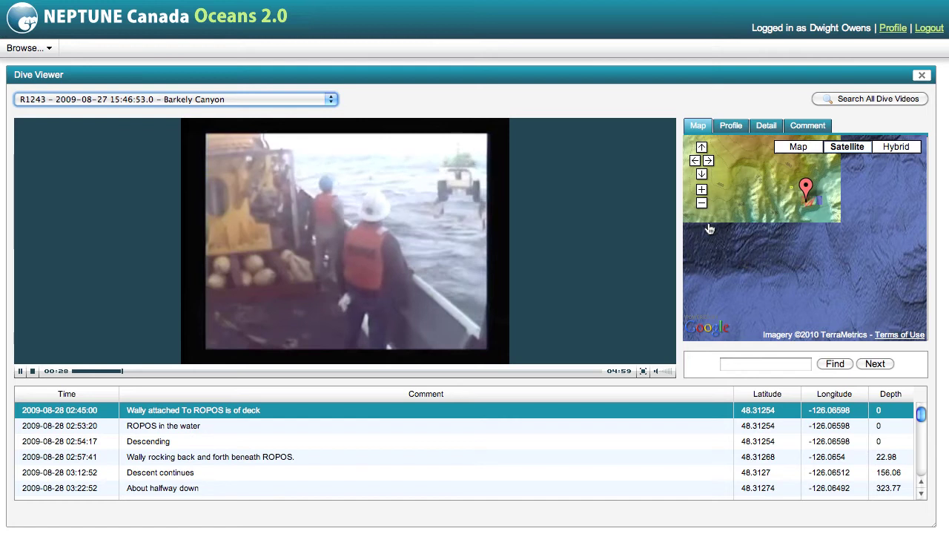
# - Zoom the satellite map in four levels, keeping the red dive track and marker centred
pyautogui.click(701, 191)
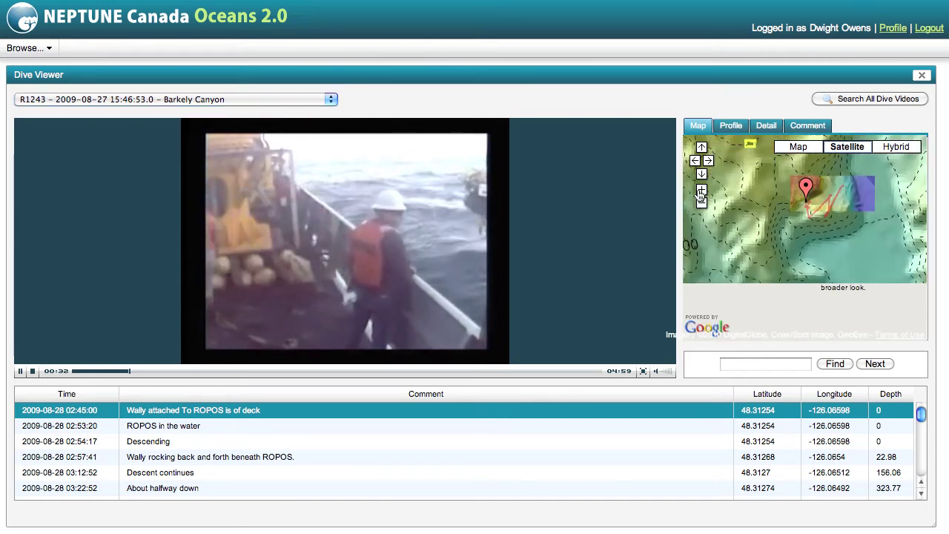
pyautogui.click(702, 192)
pyautogui.click(701, 192)
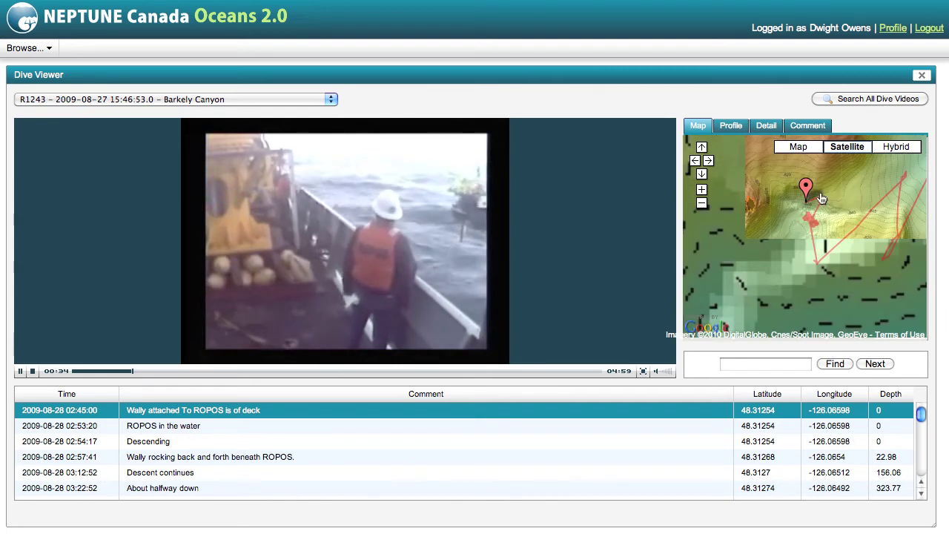
pyautogui.moveTo(854, 188)
pyautogui.mouseDown()
pyautogui.moveTo(805, 197)
pyautogui.moveTo(788, 216)
pyautogui.mouseUp()
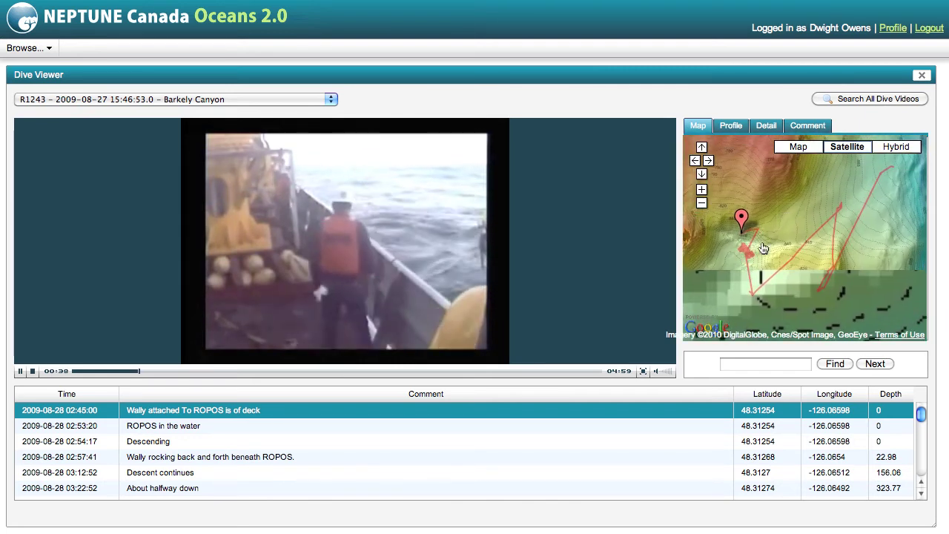
pyautogui.click(701, 190)
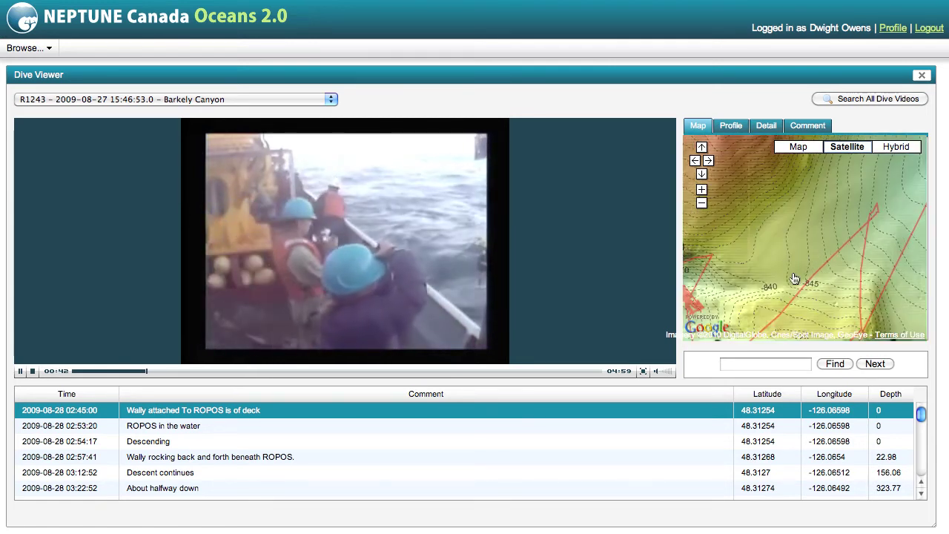
pyautogui.moveTo(775, 272); pyautogui.dragTo(831, 237)
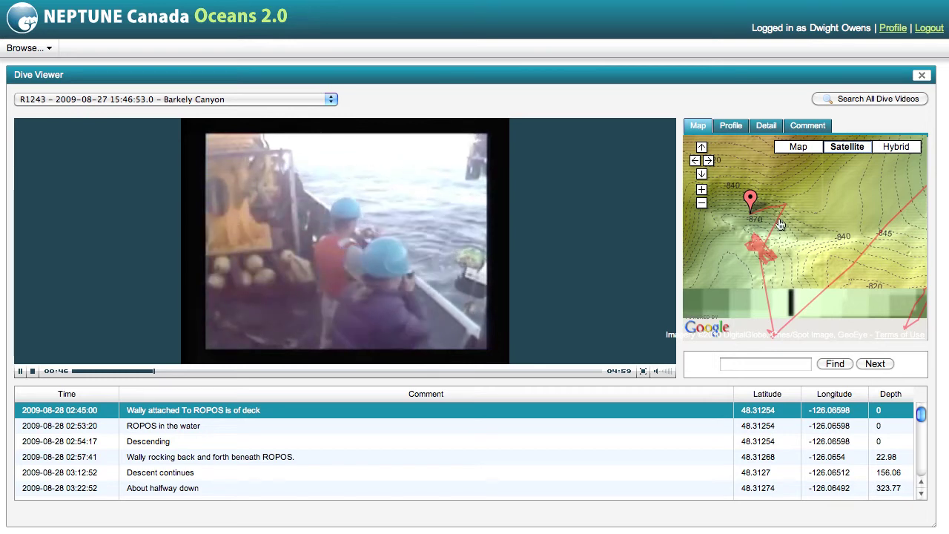
# - View dive R1243's depth profile and dive details, then switch the side panel to Comments
pyautogui.click(730, 128)
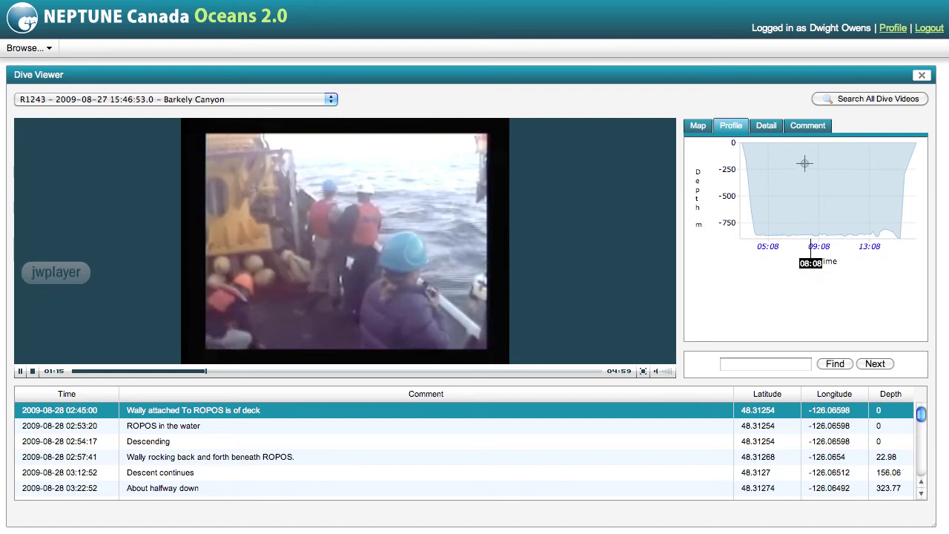
pyautogui.click(771, 130)
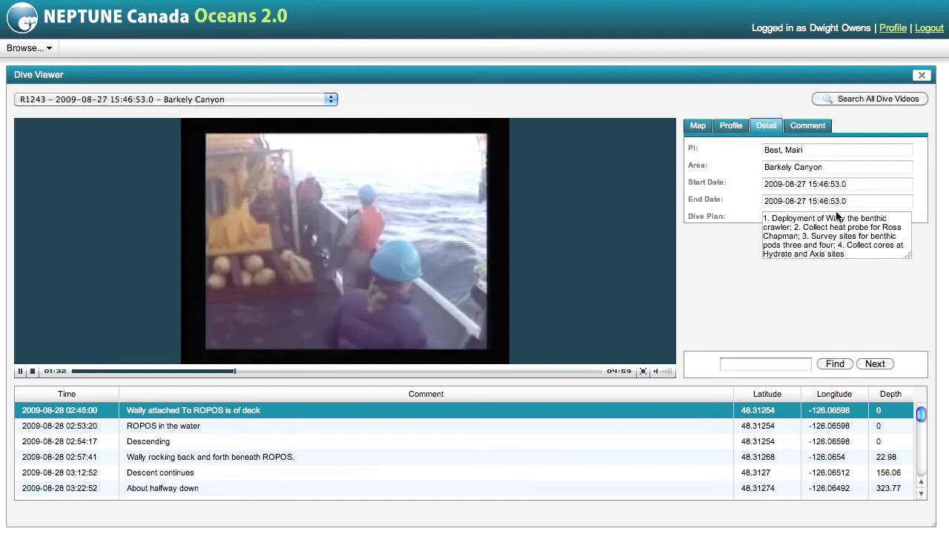
pyautogui.click(810, 127)
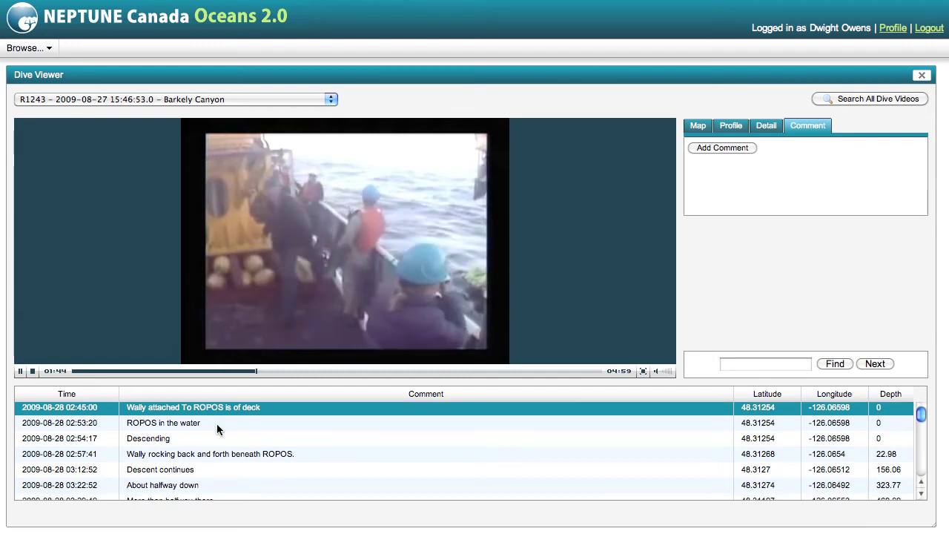
pyautogui.scroll(-5, 217, 429)
pyautogui.scroll(-5, 216, 428)
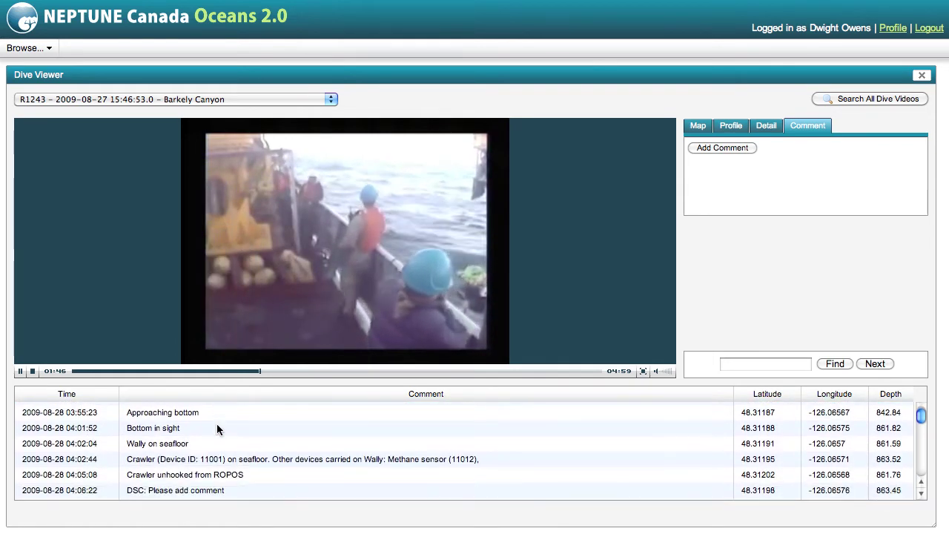
pyautogui.scroll(-8, 217, 425)
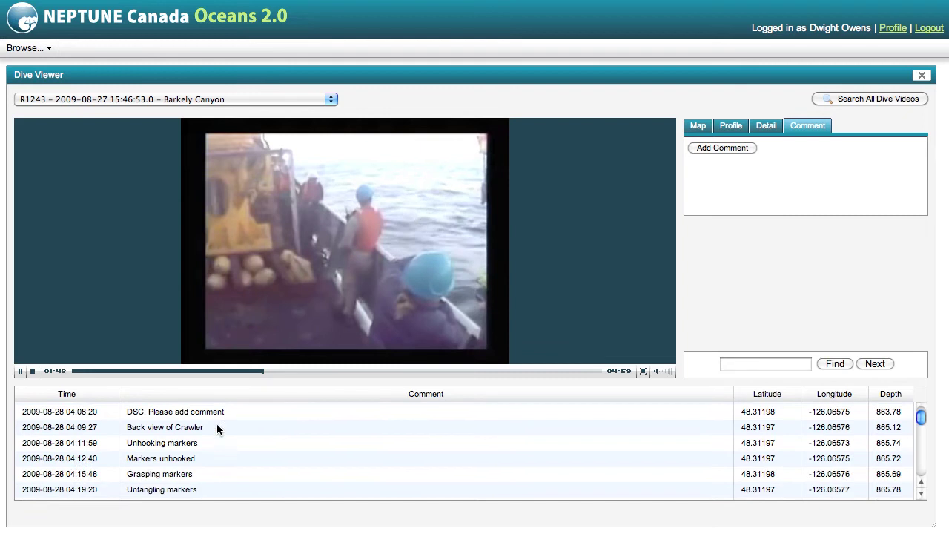
pyautogui.scroll(-5, 217, 428)
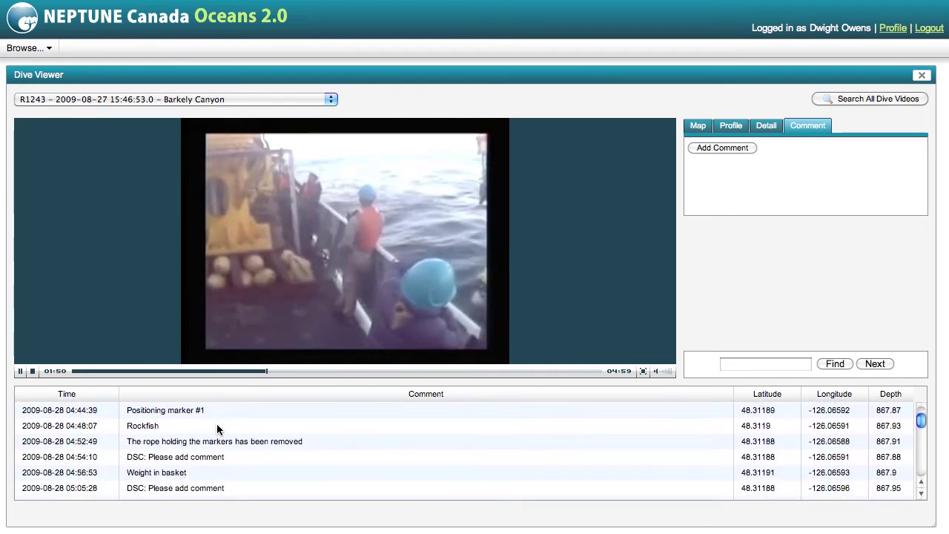
pyautogui.scroll(-5, 217, 428)
pyautogui.scroll(-3, 216, 423)
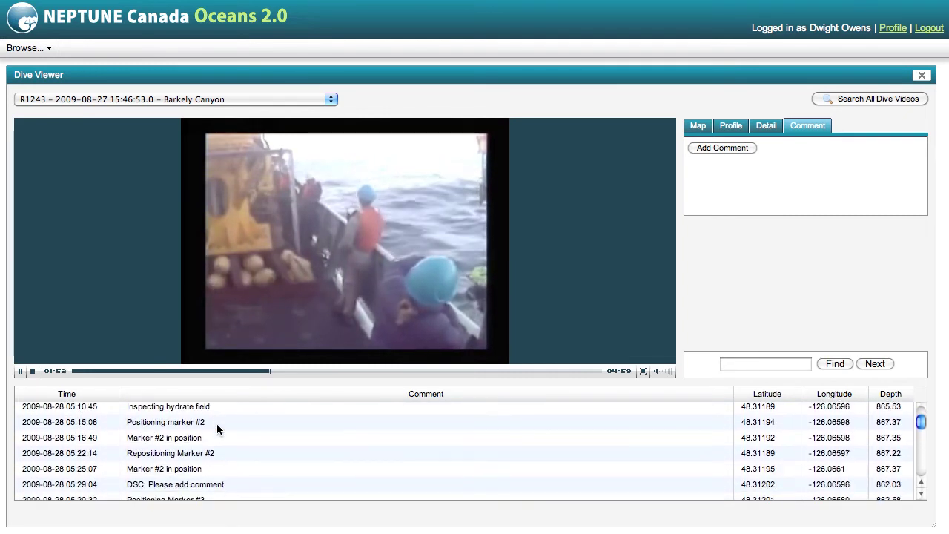
pyautogui.scroll(-5, 217, 423)
pyautogui.scroll(-8, 216, 423)
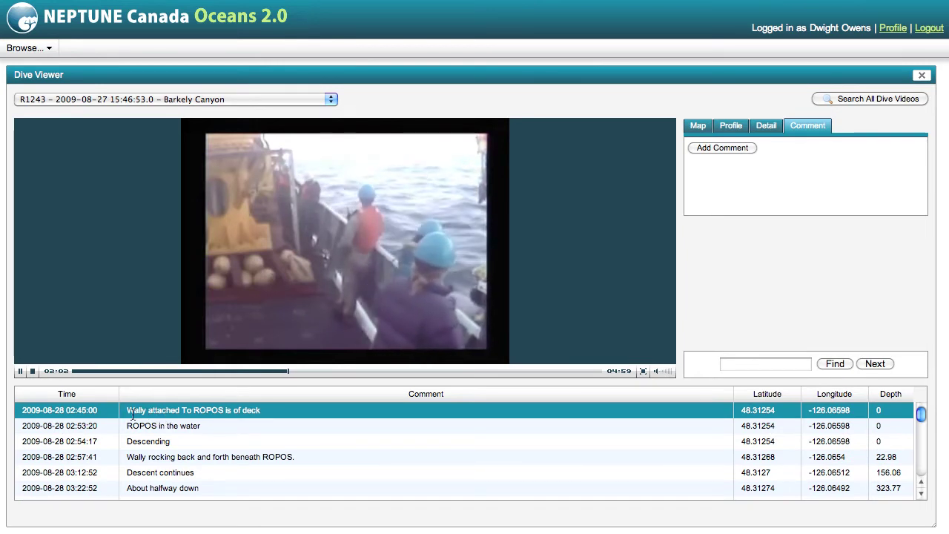
# - Search dive R1243's comments for 'seafloor' and step through the next two matches
pyautogui.click(754, 365)
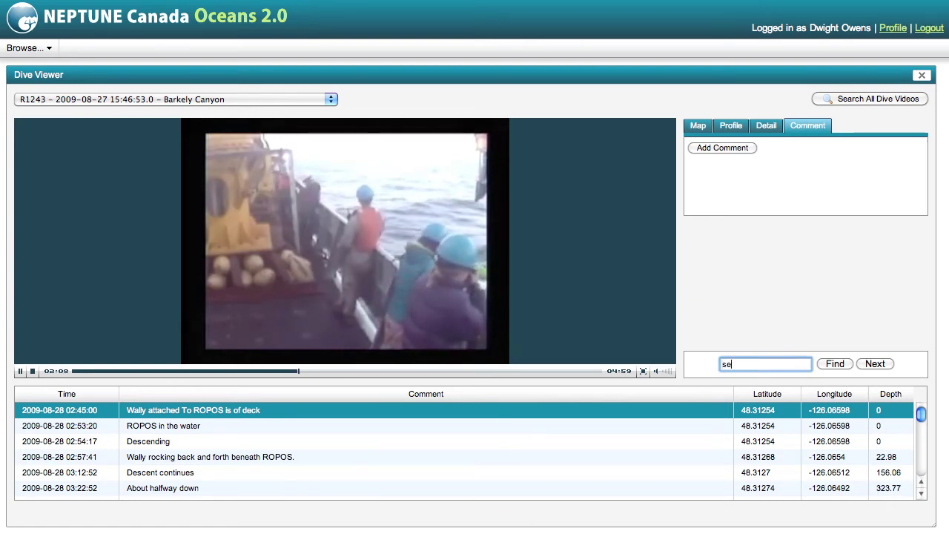
pyautogui.write('seafloor')
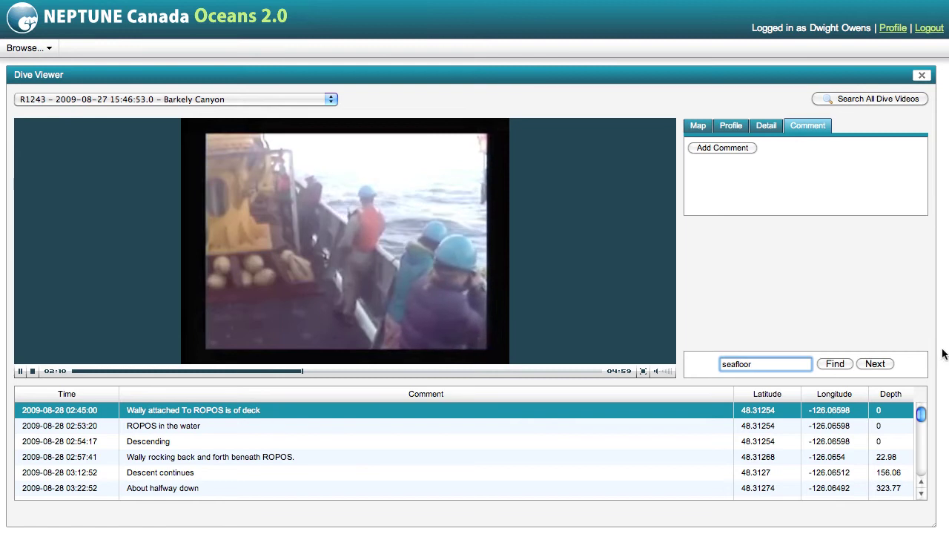
pyautogui.click(840, 364)
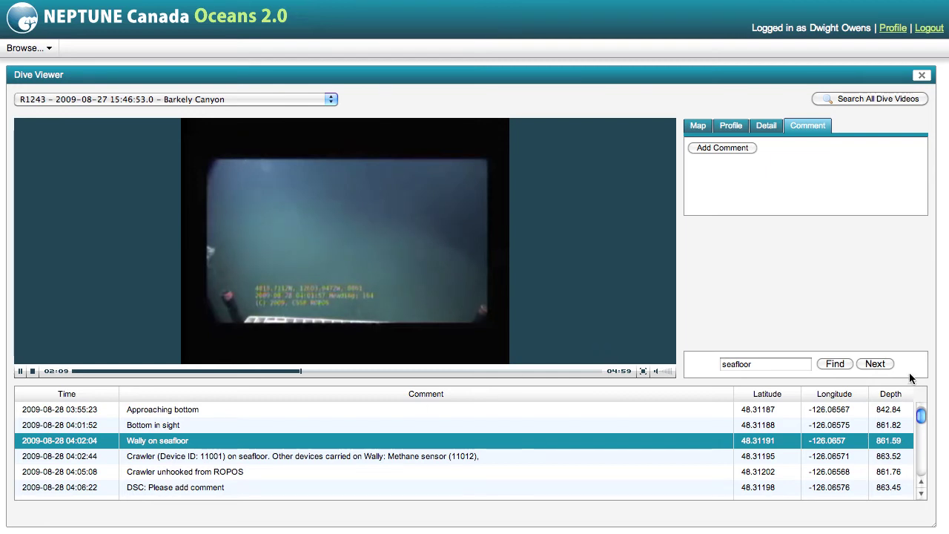
pyautogui.click(882, 363)
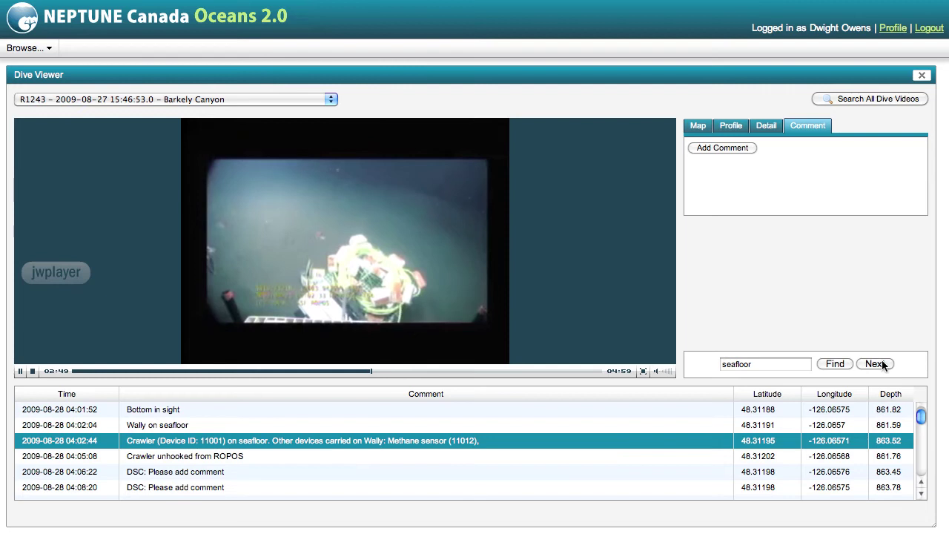
pyautogui.click(883, 363)
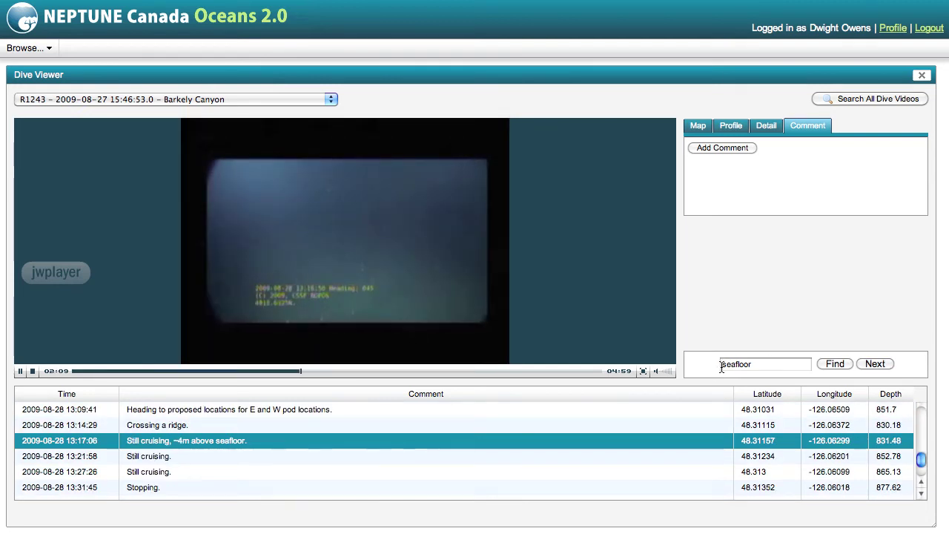
# - Search the comments for 'hydrate' and play the video from the Hydrates and 05:09:18 entries
pyautogui.doubleClick(754, 364)
pyautogui.write('hydrate')
pyautogui.click(829, 364)
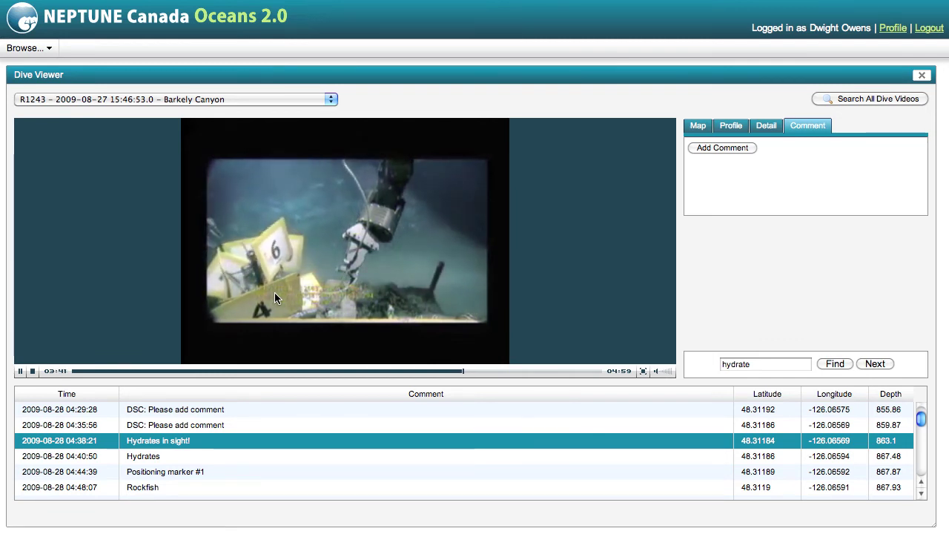
pyautogui.click(161, 455)
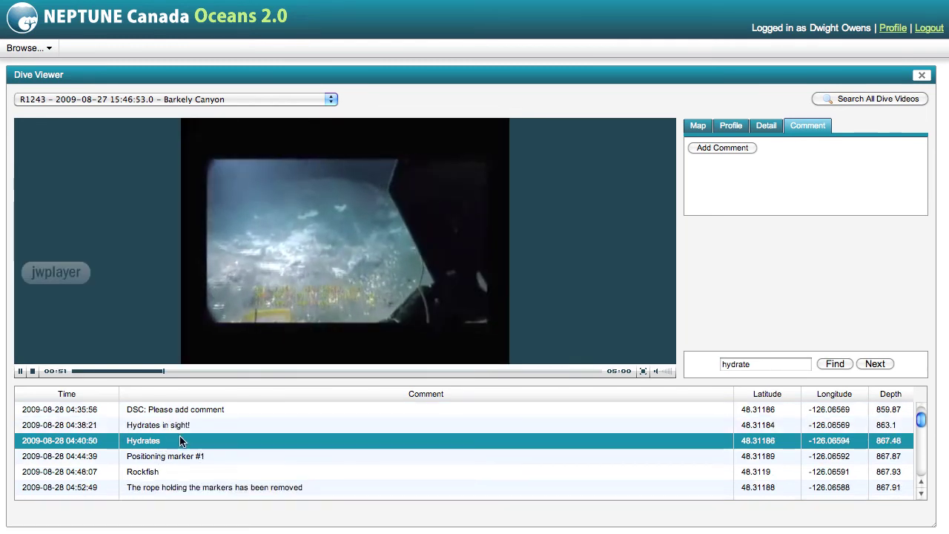
pyautogui.scroll(-2, 179, 441)
pyautogui.scroll(-5, 177, 444)
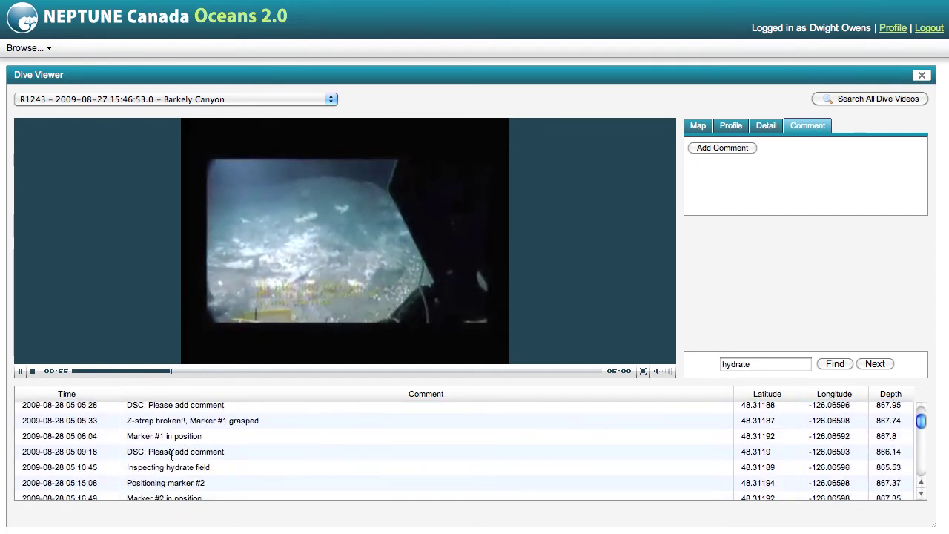
pyautogui.click(172, 453)
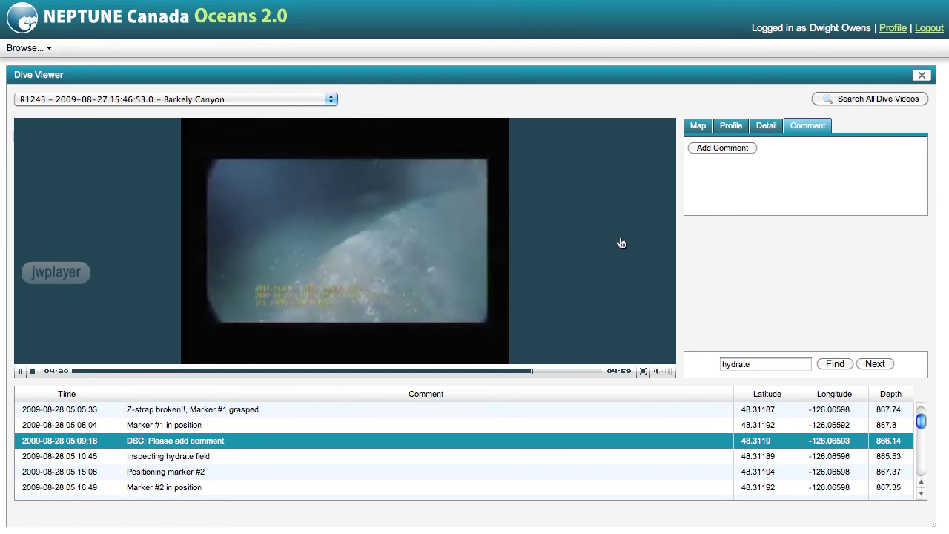
# - Show the dive track on the Map zoomed in two levels, then seek the video from two track points
pyautogui.click(700, 126)
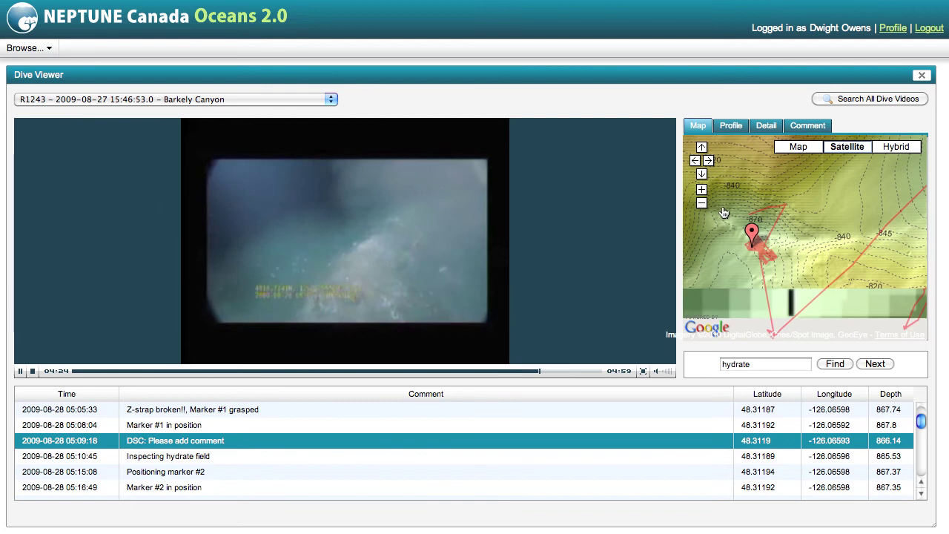
pyautogui.click(701, 190)
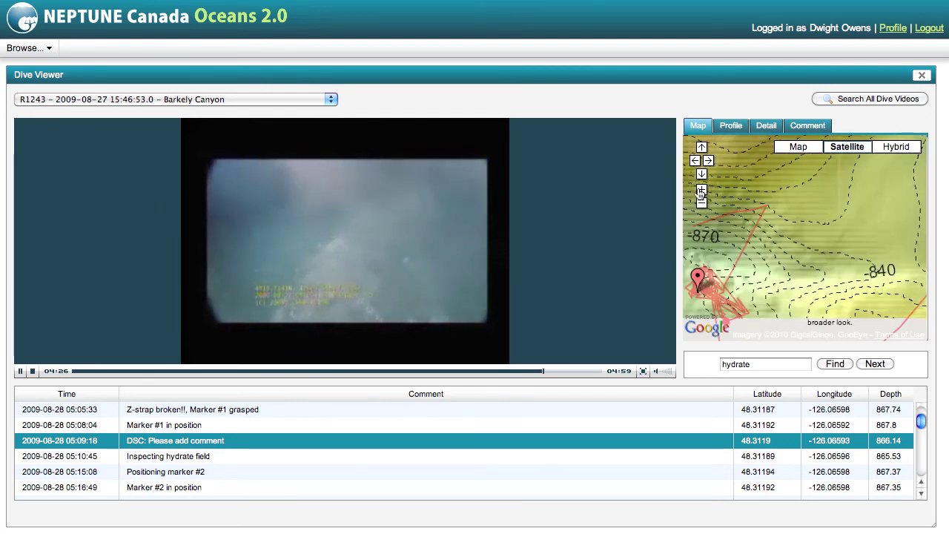
pyautogui.click(702, 190)
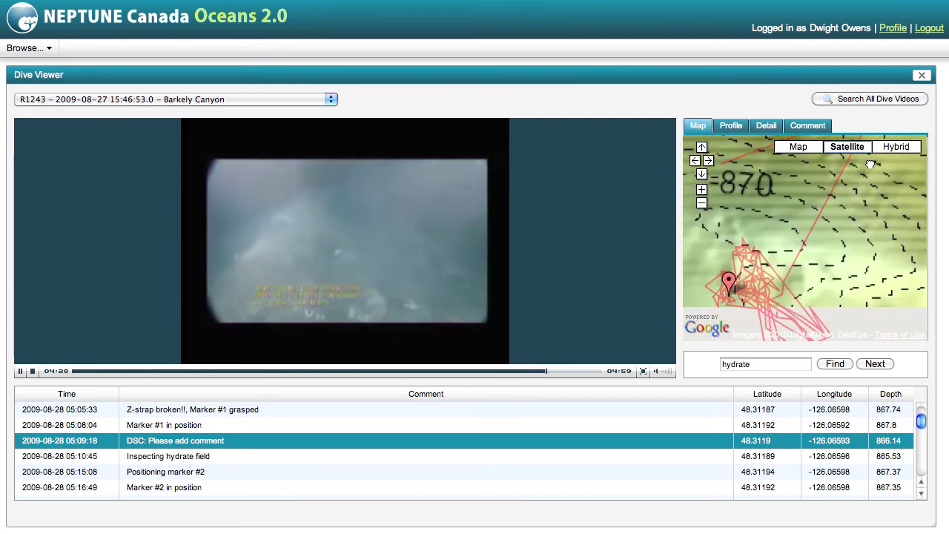
pyautogui.moveTo(718, 323)
pyautogui.mouseDown()
pyautogui.moveTo(722, 204)
pyautogui.moveTo(771, 252)
pyautogui.mouseUp()
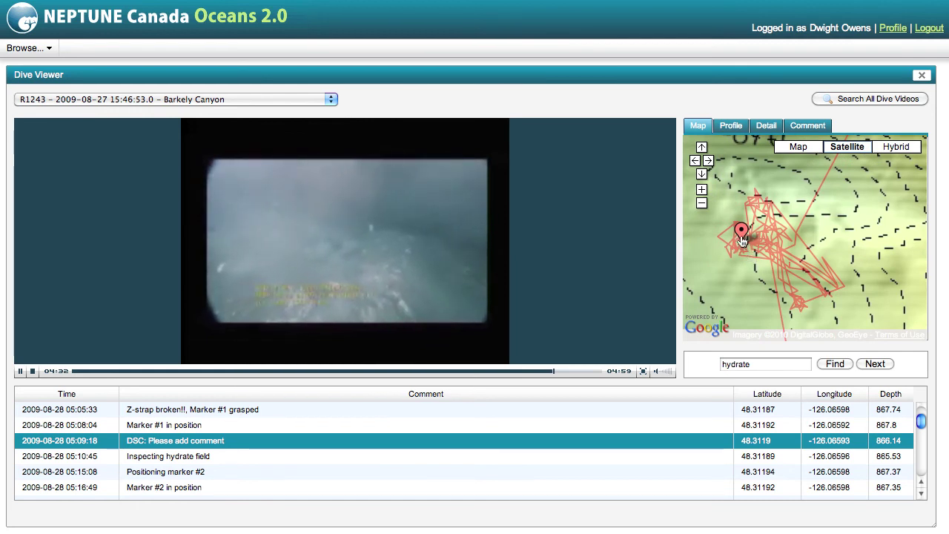
pyautogui.click(789, 251)
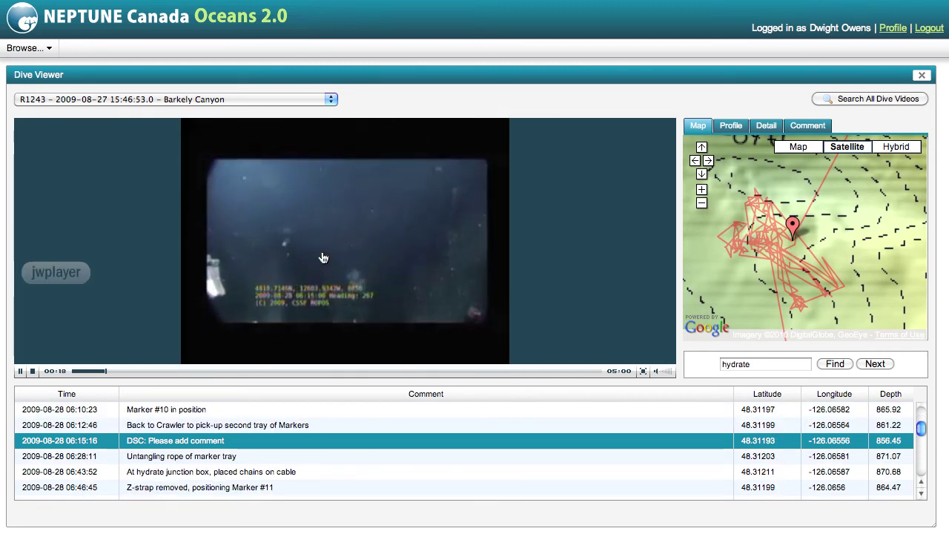
pyautogui.click(773, 257)
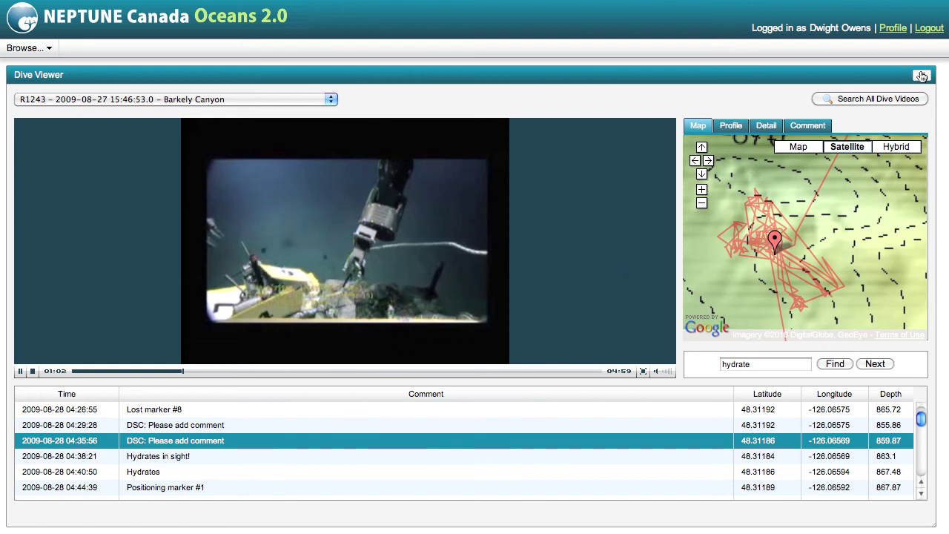
# - Search all dive videos for comments containing 'squid'
pyautogui.click(852, 98)
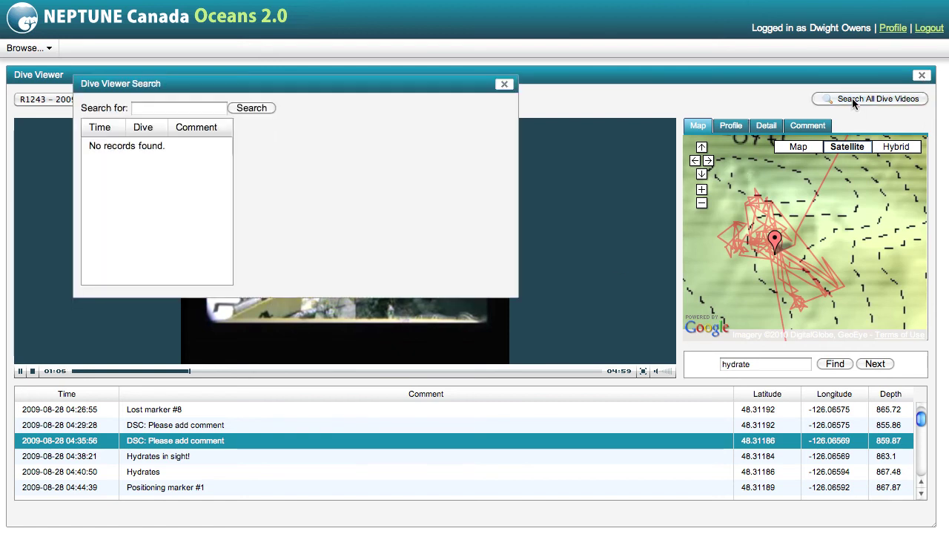
pyautogui.click(189, 108)
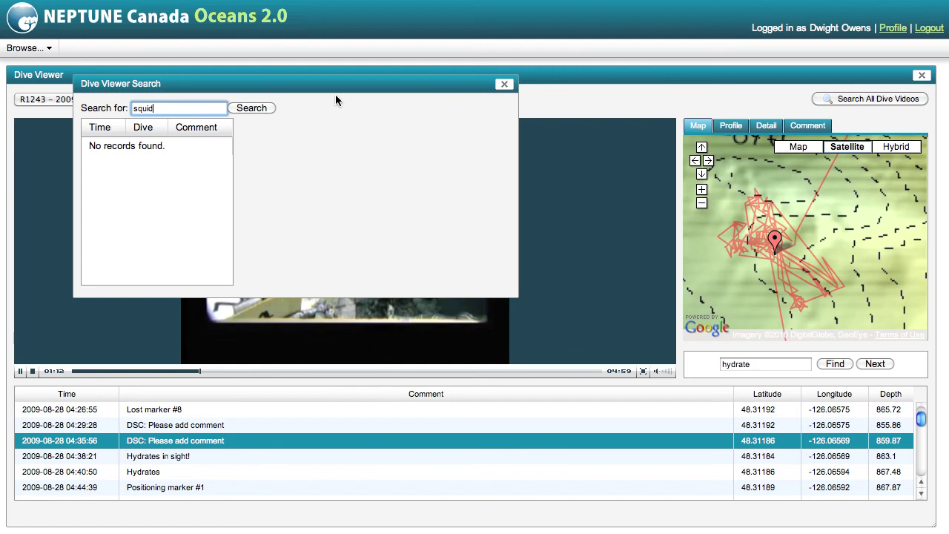
pyautogui.click(259, 107)
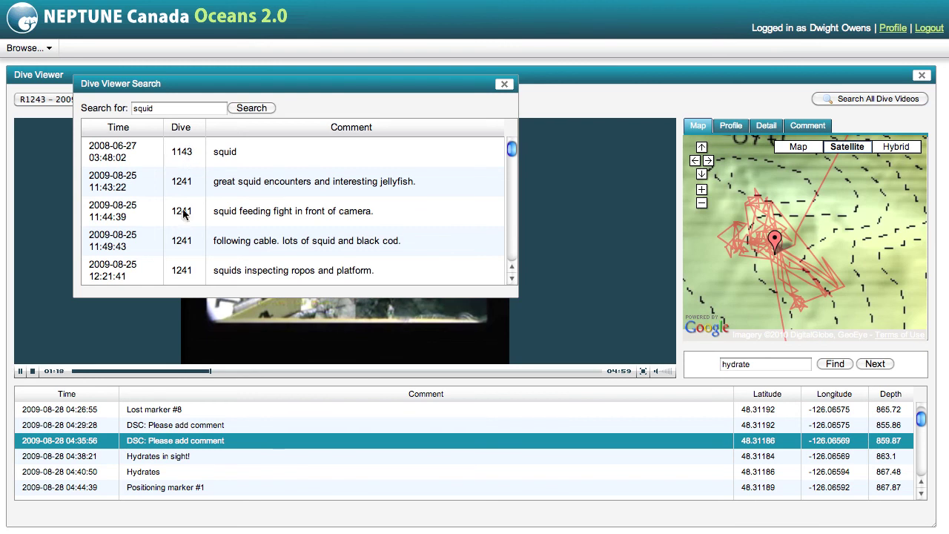
# - Open the dive 1251 Squid record from the results and move the results window lower
pyautogui.scroll(-10, 184, 212)
pyautogui.scroll(-5, 186, 213)
pyautogui.scroll(1, 187, 213)
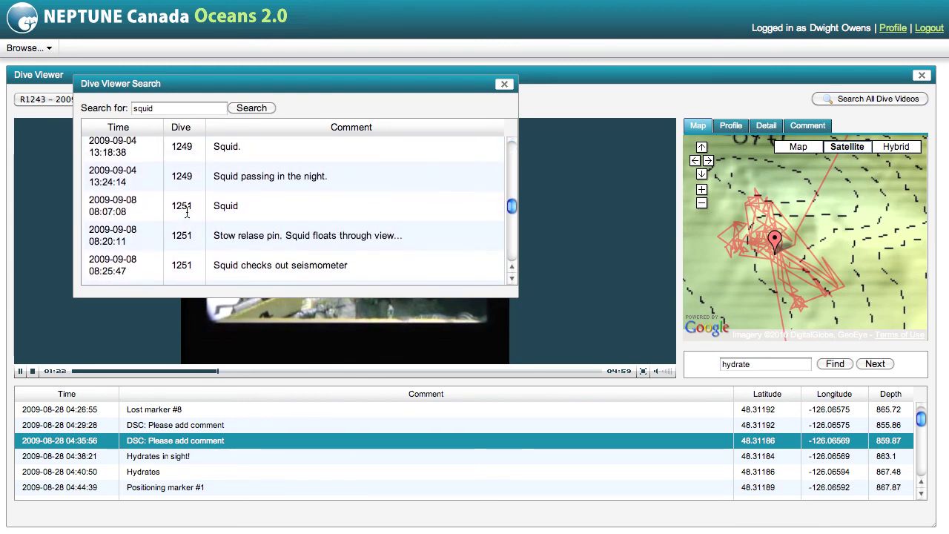
pyautogui.click(229, 205)
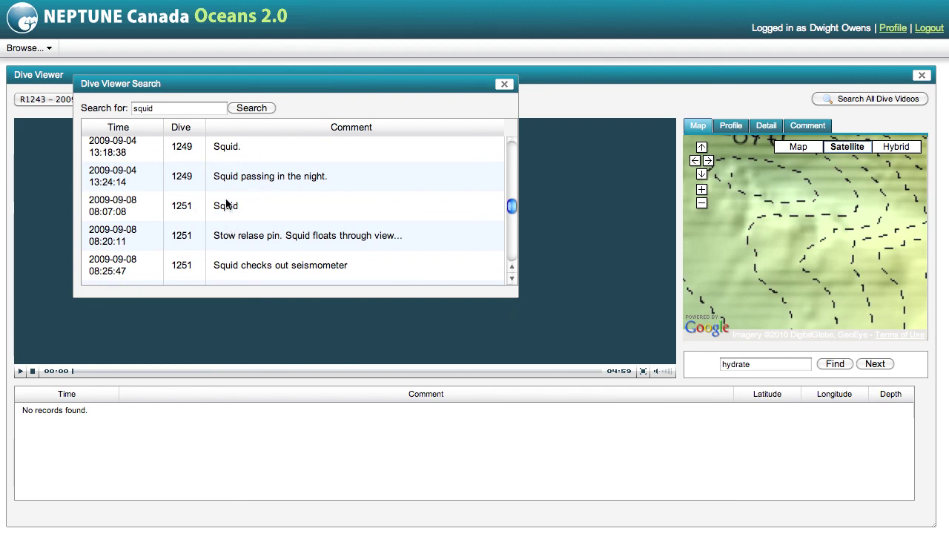
pyautogui.moveTo(263, 80); pyautogui.dragTo(507, 401)
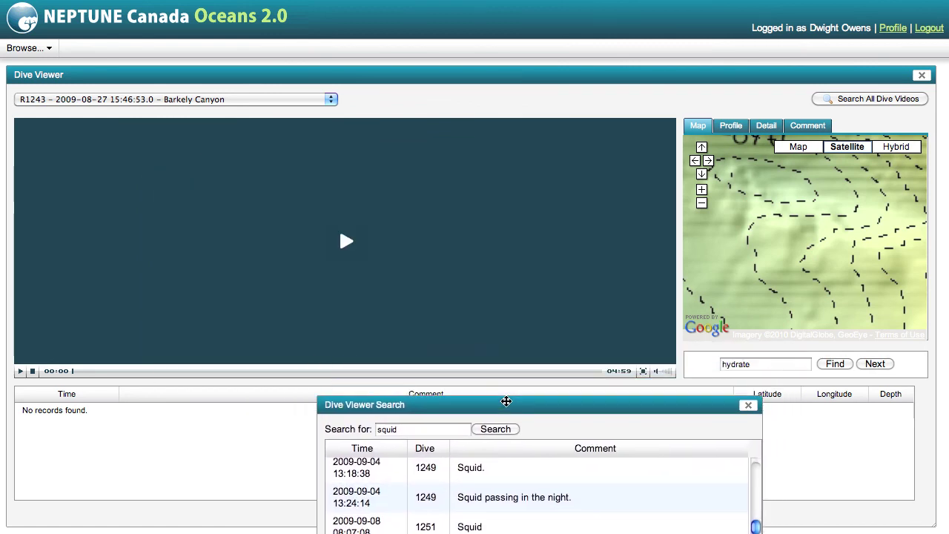